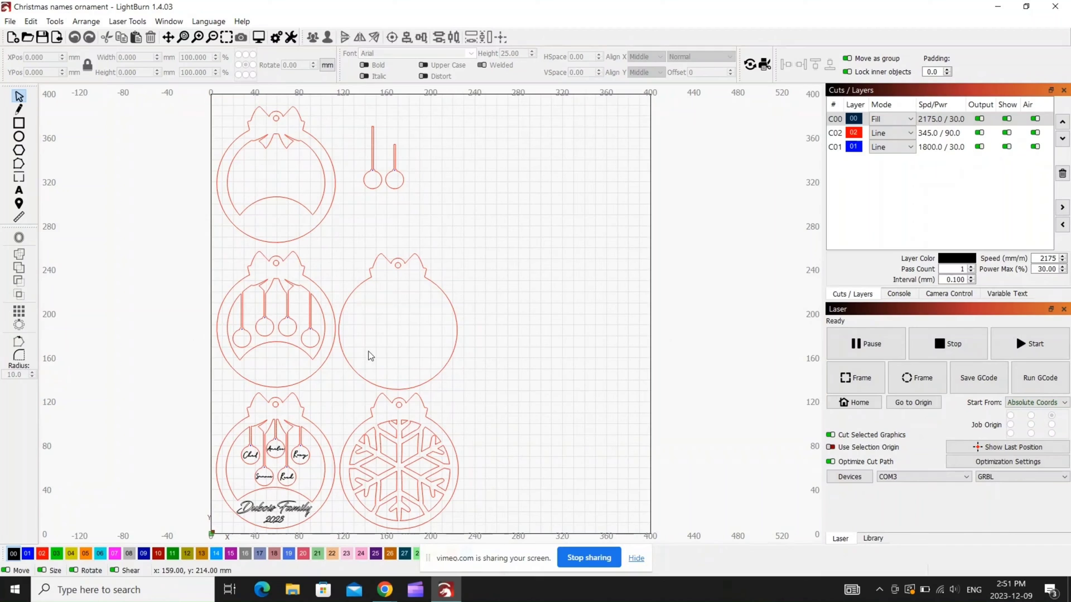
Step: Open the Dubois Family text for editing, then close it unchanged and deselect
{"action": "scroll", "coordinate": [331, 539], "scroll_direction": "up", "scroll_amount": 3}
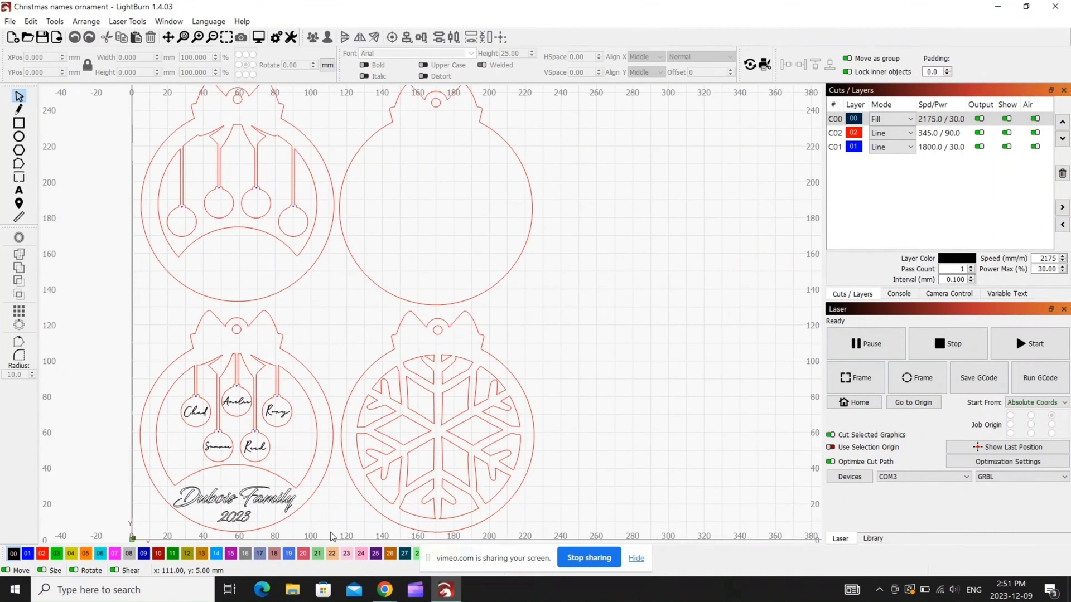
{"action": "scroll", "coordinate": [274, 449], "scroll_direction": "up", "scroll_amount": 1}
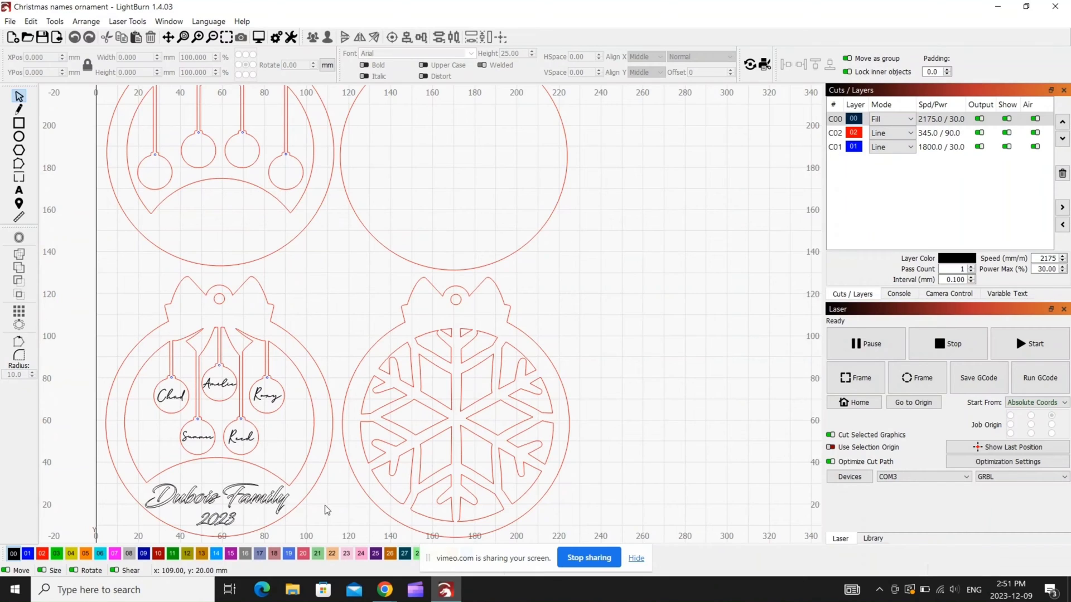
{"action": "left_click", "coordinate": [239, 496]}
{"action": "right_click", "coordinate": [239, 495]}
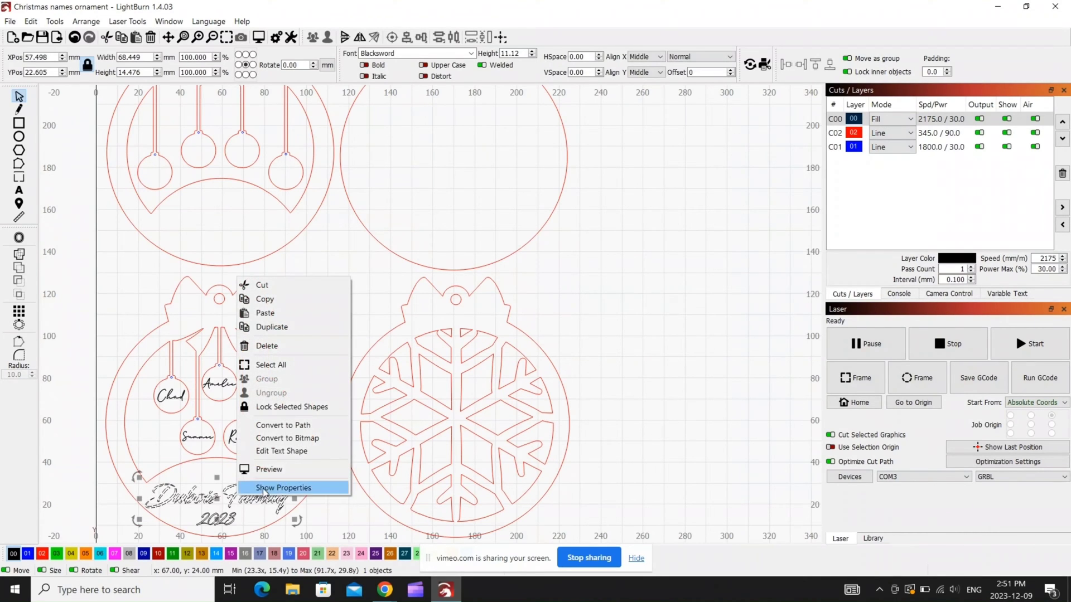
{"action": "left_click", "coordinate": [291, 452]}
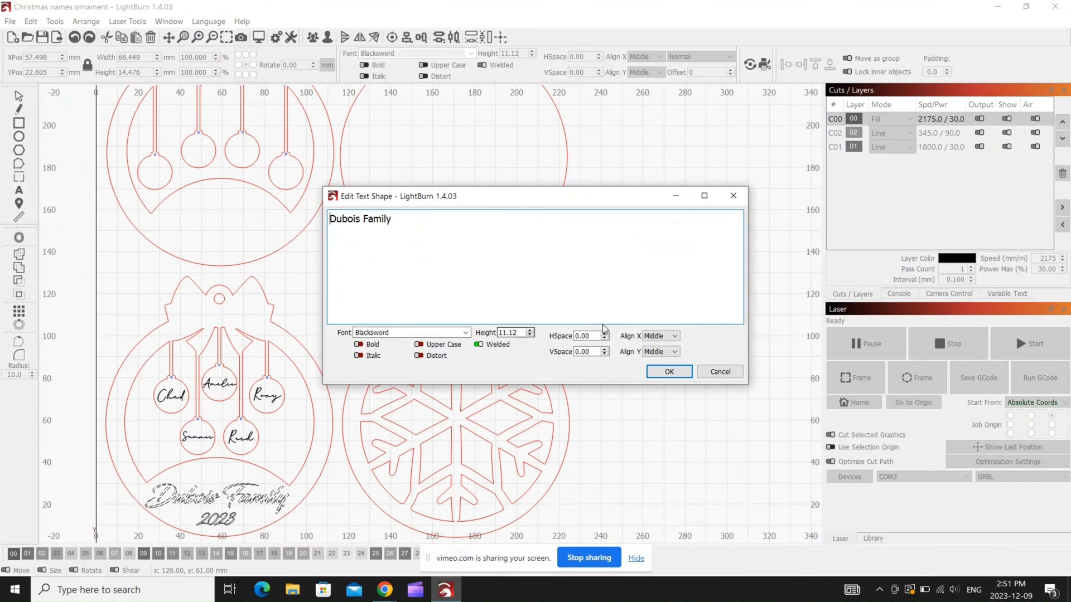
{"action": "left_click", "coordinate": [720, 371]}
{"action": "left_click", "coordinate": [330, 435]}
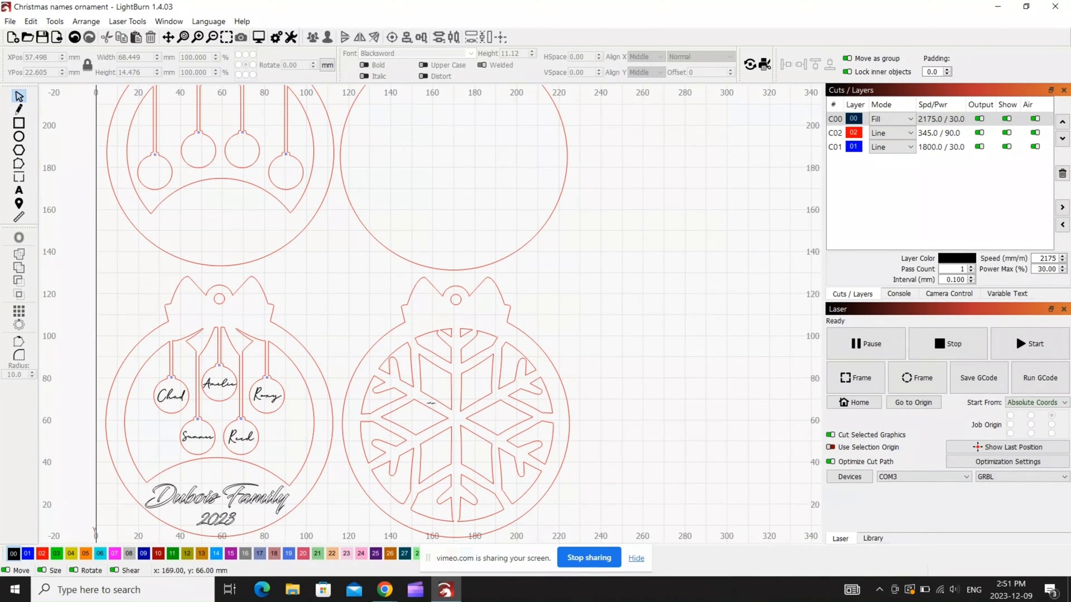
Step: Group the middle-left ornament's frame and balls, test-move it onto the right ornament and back
{"action": "scroll", "coordinate": [335, 167], "scroll_direction": "up", "scroll_amount": 4}
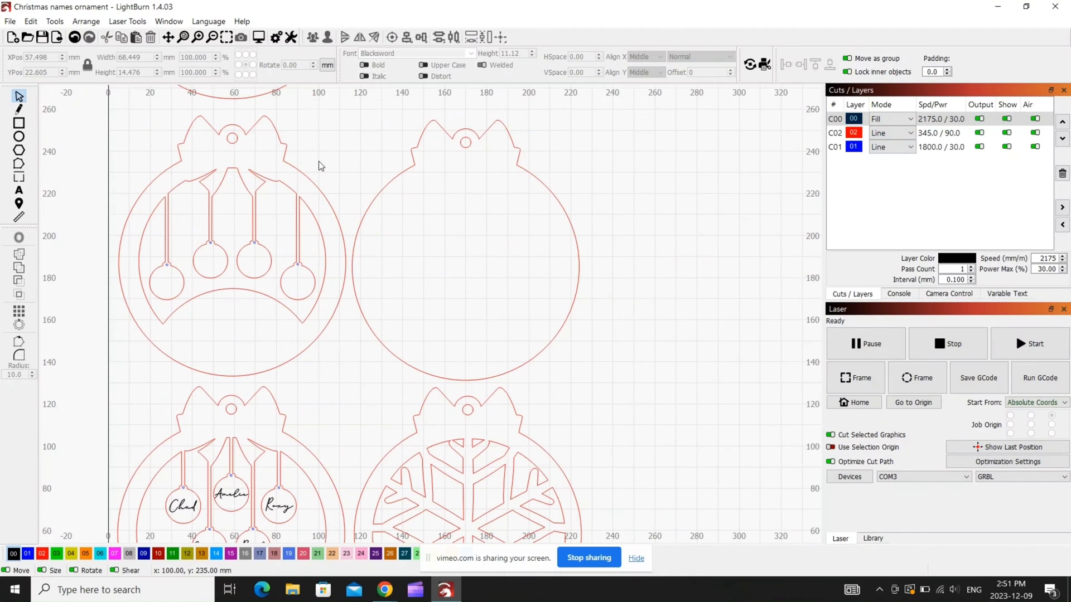
{"action": "left_click", "coordinate": [255, 196]}
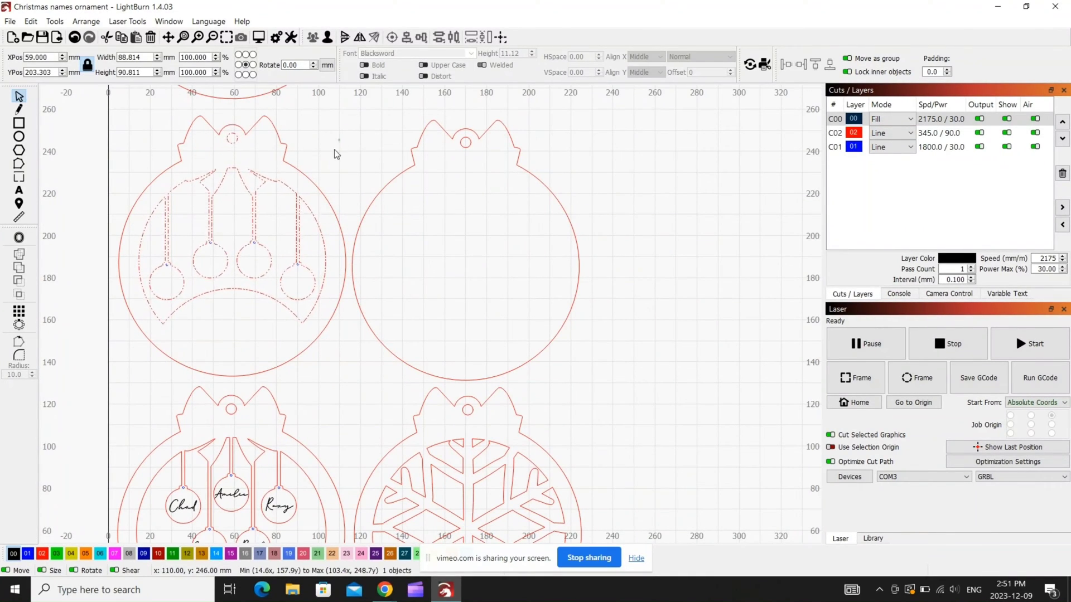
{"action": "left_click_drag", "start_coordinate": [340, 140], "coordinate": [144, 258]}
{"action": "right_click", "coordinate": [207, 223]}
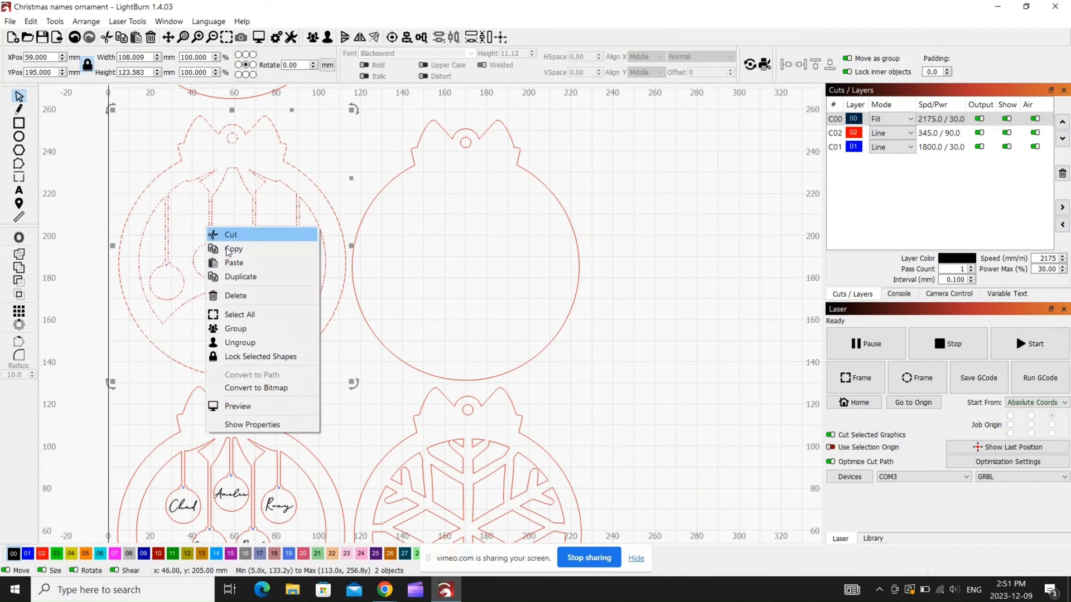
{"action": "left_click", "coordinate": [252, 327]}
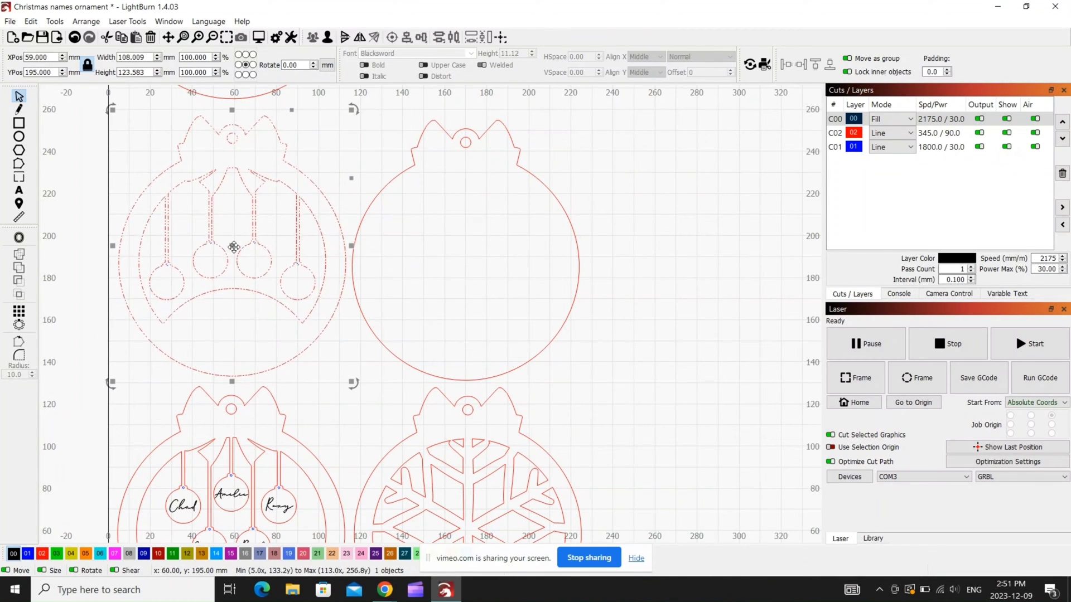
{"action": "left_click_drag", "start_coordinate": [237, 251], "coordinate": [206, 252]}
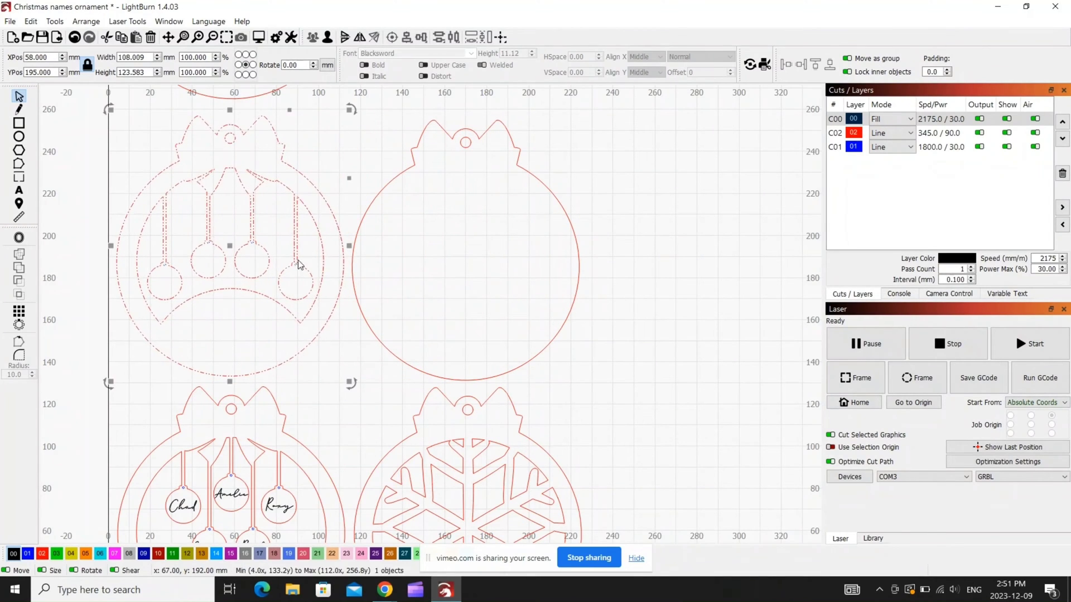
{"action": "left_click", "coordinate": [459, 278]}
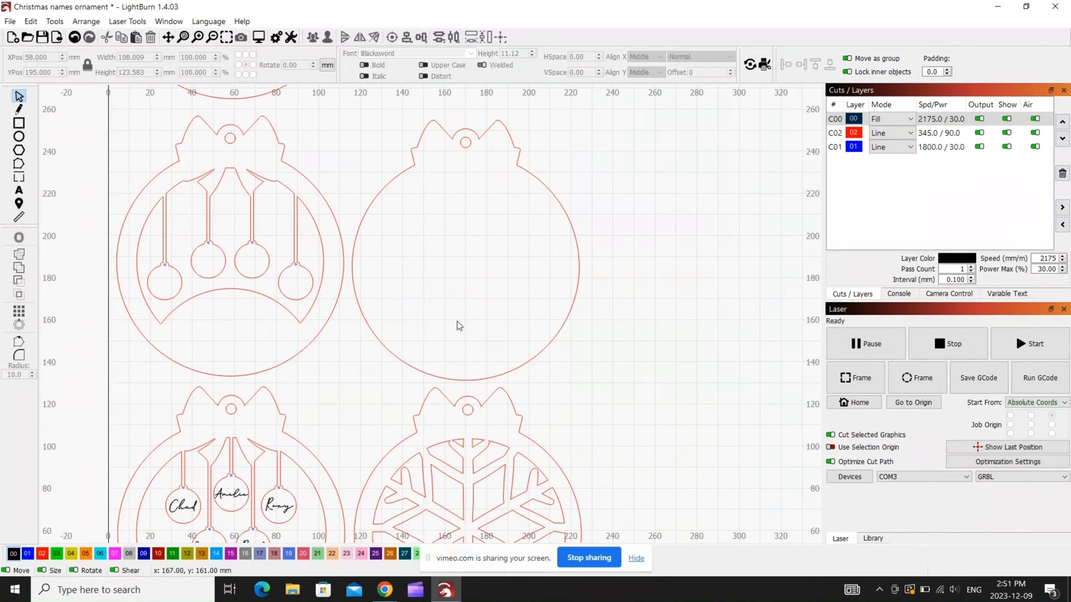
Step: Copy the long hanging ball and paste it onto the top-left ornament
{"action": "scroll", "coordinate": [350, 440], "scroll_direction": "down", "scroll_amount": 3}
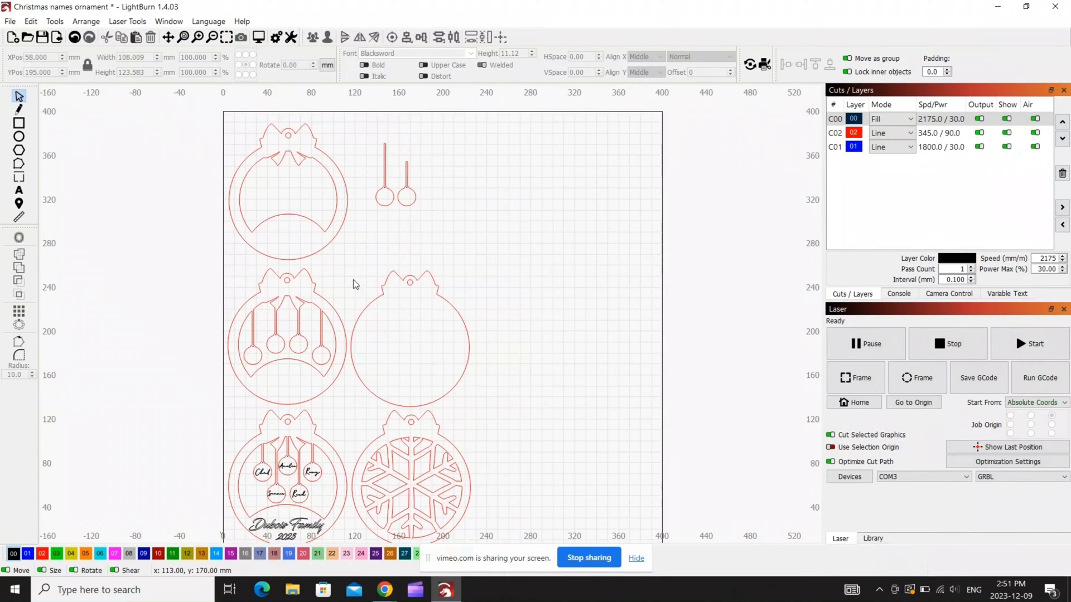
{"action": "scroll", "coordinate": [329, 136], "scroll_direction": "up", "scroll_amount": 2}
{"action": "scroll", "coordinate": [335, 148], "scroll_direction": "up", "scroll_amount": 2}
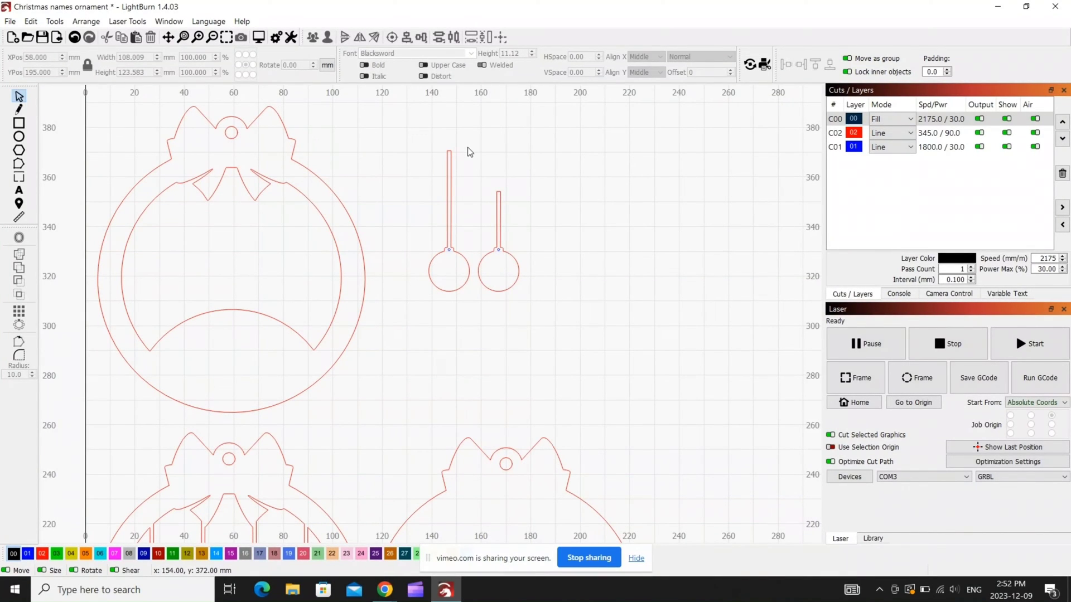
{"action": "left_click_drag", "start_coordinate": [466, 147], "coordinate": [421, 306]}
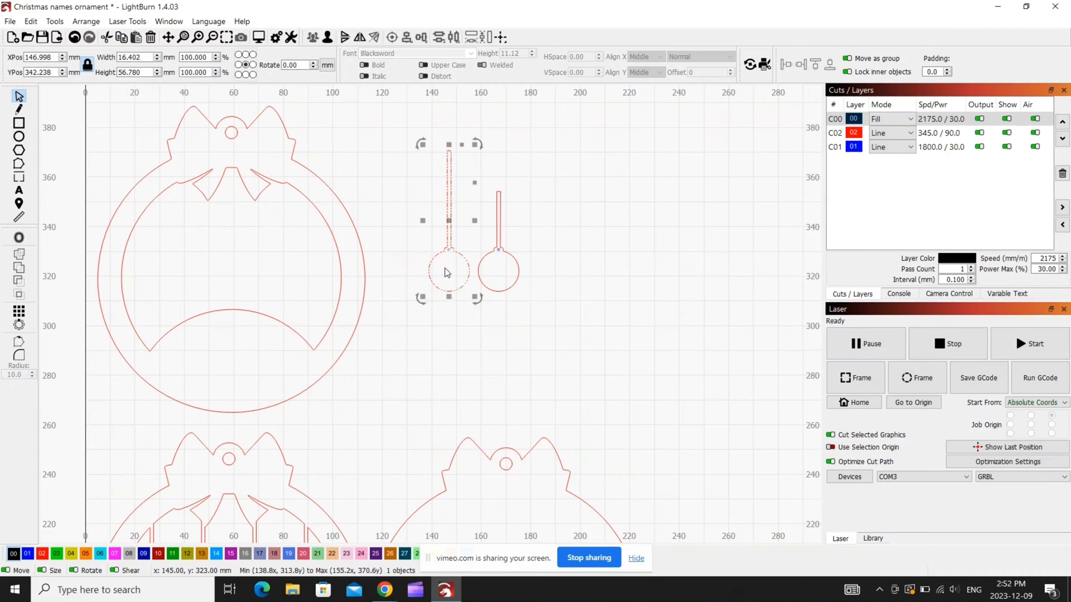
{"action": "right_click", "coordinate": [446, 269]}
{"action": "left_click", "coordinate": [472, 292]}
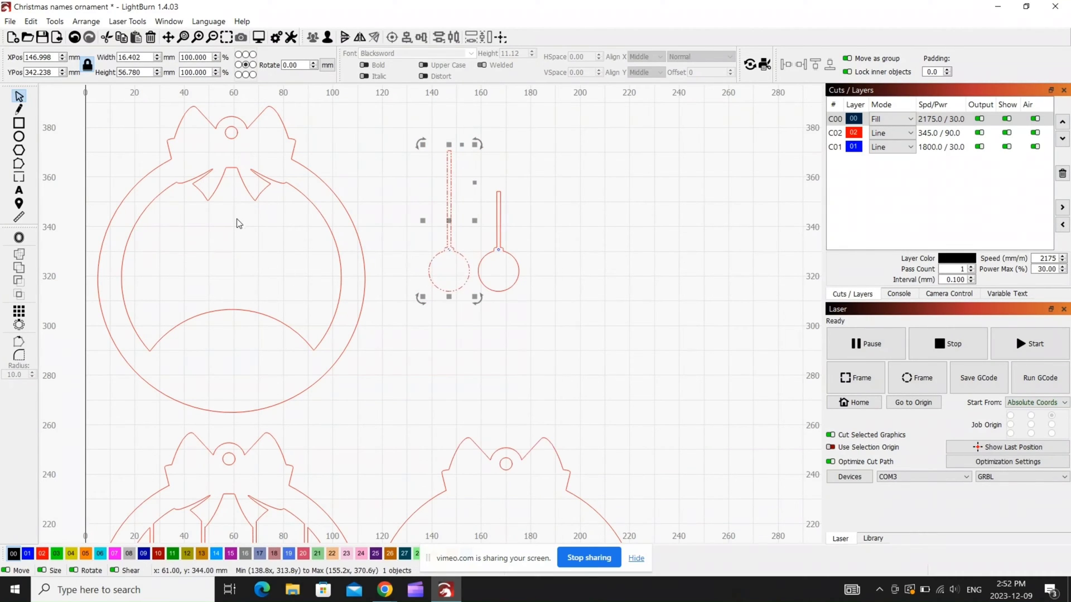
{"action": "right_click", "coordinate": [234, 259]}
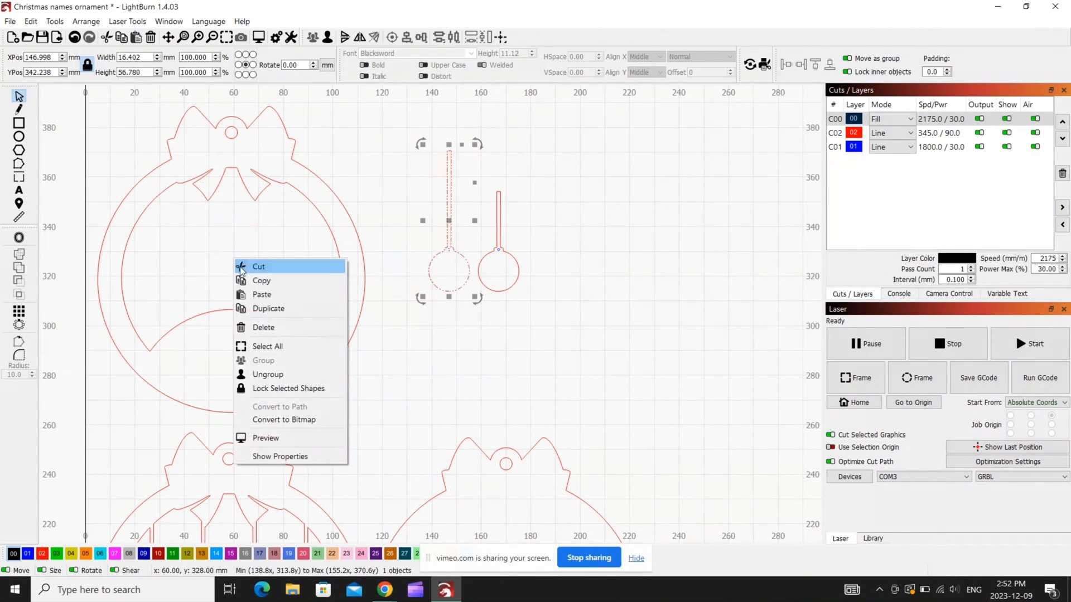
{"action": "left_click", "coordinate": [262, 295]}
Step: Raise the pasted ball so its string meets the bow, then Boolean Union it with the frame
{"action": "left_click", "coordinate": [270, 258]}
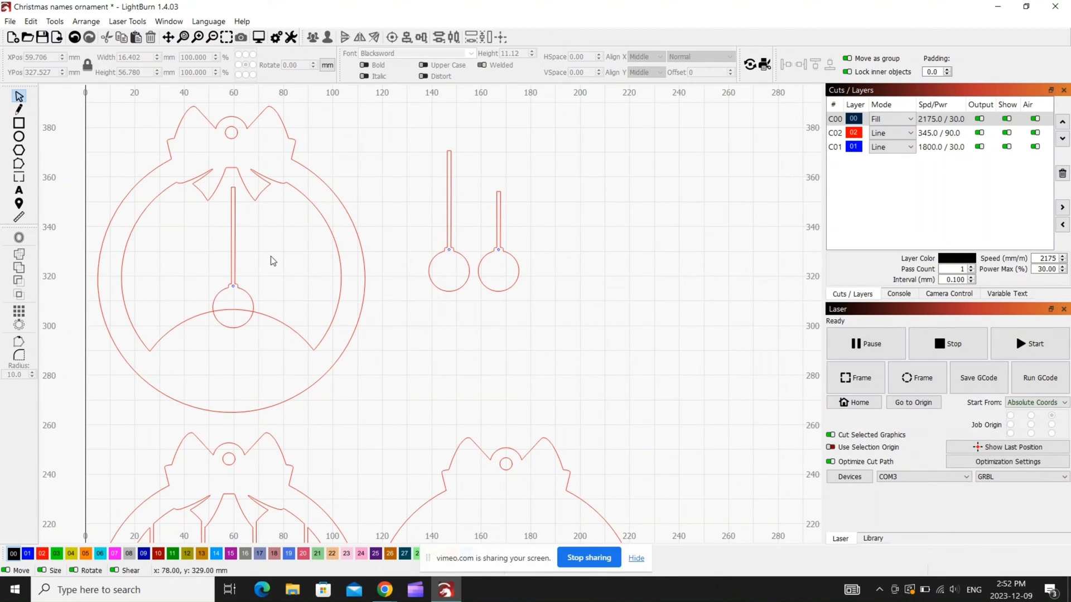
{"action": "left_click", "coordinate": [233, 257]}
{"action": "left_click_drag", "start_coordinate": [233, 256], "coordinate": [232, 234]}
{"action": "left_click", "coordinate": [274, 257]}
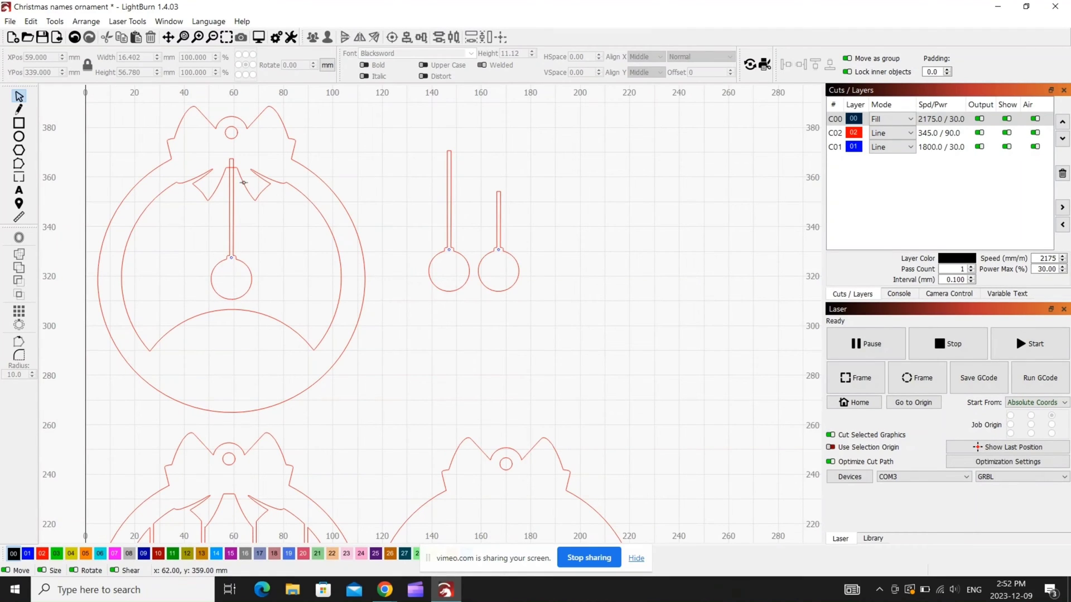
{"action": "left_click_drag", "start_coordinate": [239, 153], "coordinate": [221, 192]}
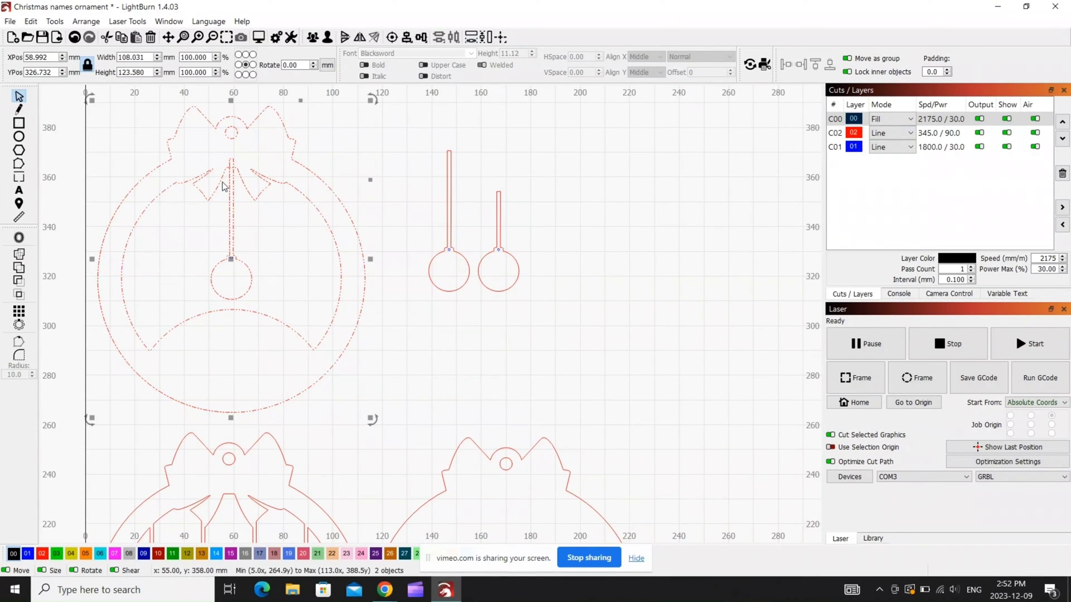
{"action": "left_click", "coordinate": [19, 268]}
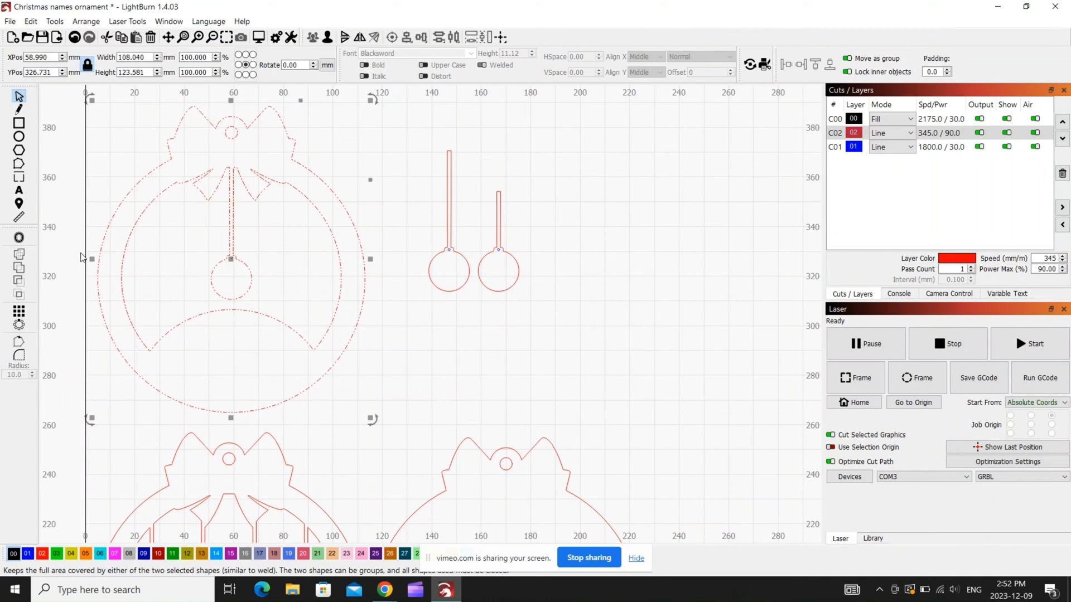
{"action": "left_click", "coordinate": [257, 161]}
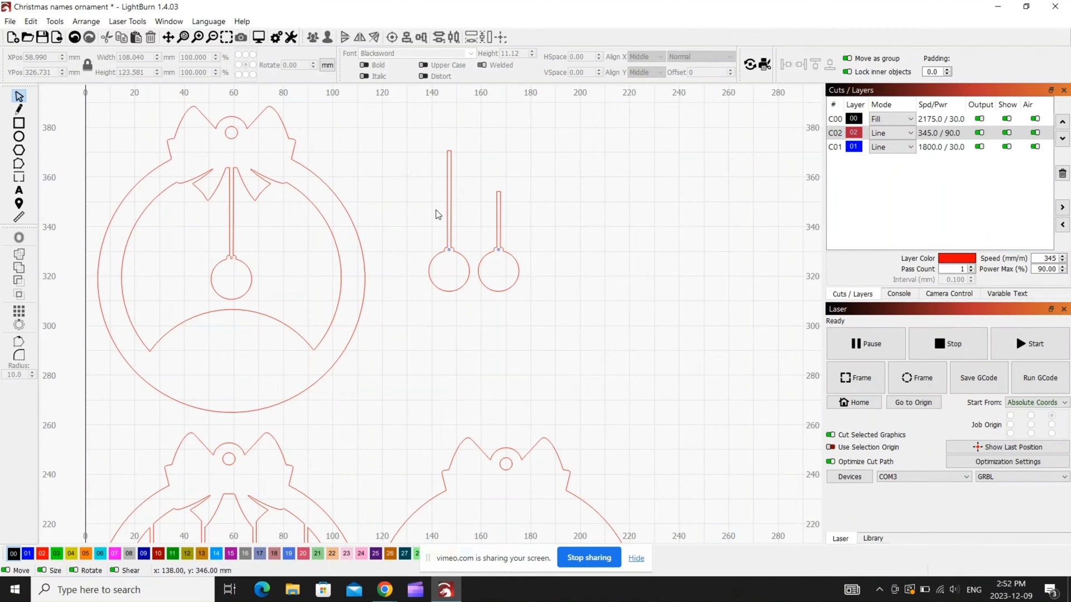
Step: Paste a copy of the short hanging ball into the top ornament and union it with the frame
{"action": "left_click_drag", "start_coordinate": [542, 176], "coordinate": [489, 308]}
{"action": "right_click", "coordinate": [503, 275]}
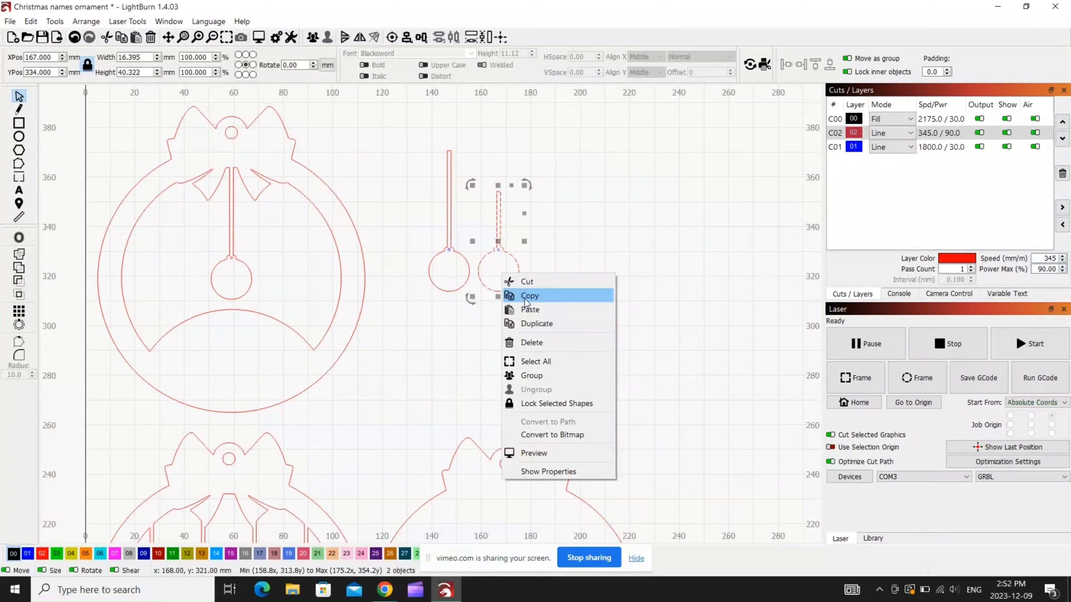
{"action": "left_click", "coordinate": [525, 297]}
{"action": "right_click", "coordinate": [282, 239]}
{"action": "left_click", "coordinate": [308, 275]}
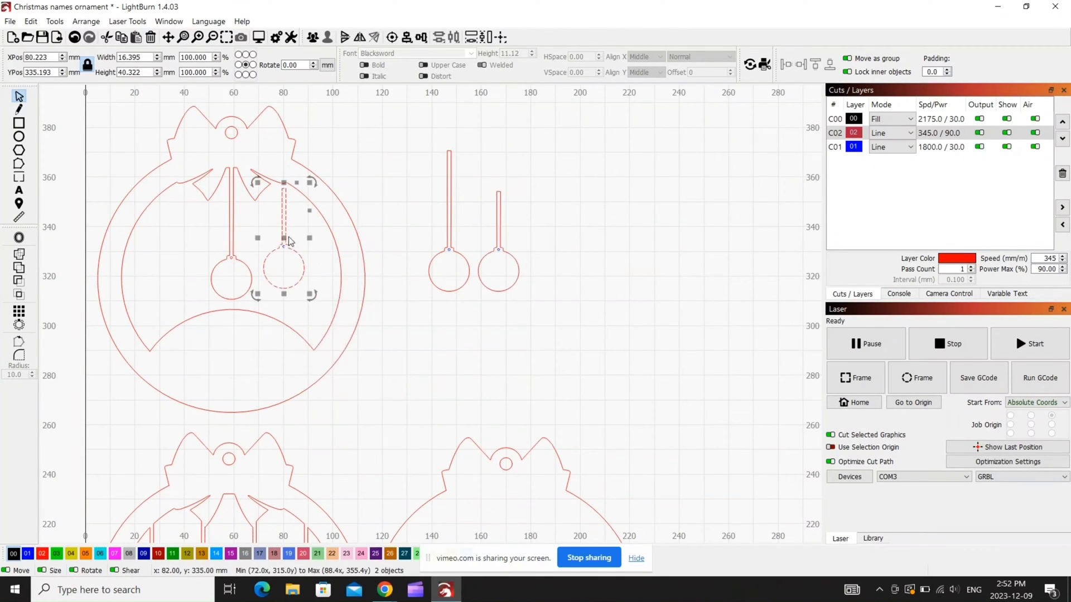
{"action": "left_click_drag", "start_coordinate": [284, 232], "coordinate": [270, 227]}
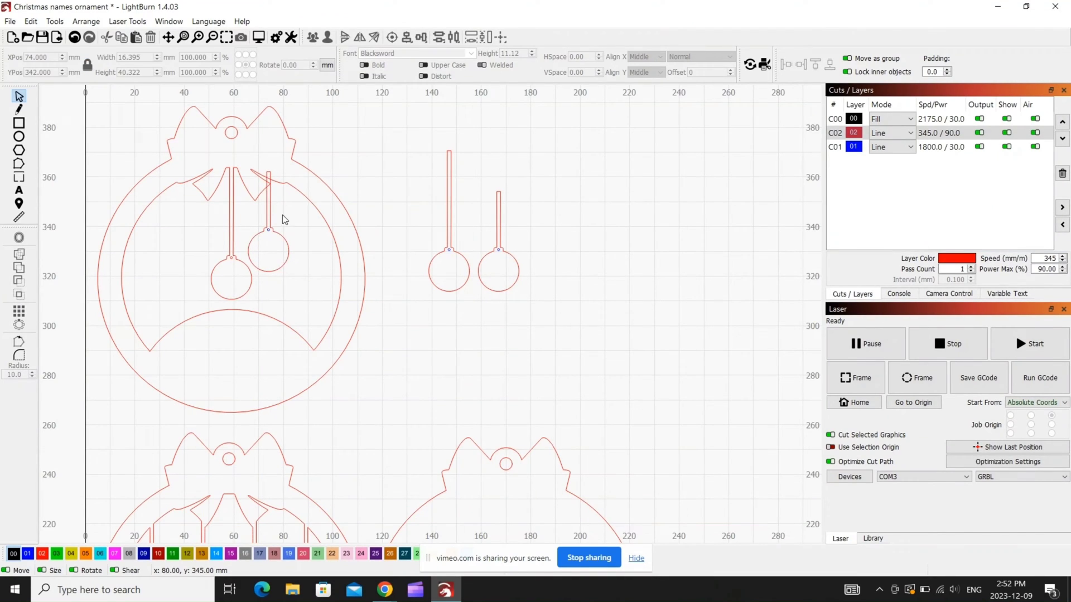
{"action": "left_click", "coordinate": [260, 196], "text": "shift"}
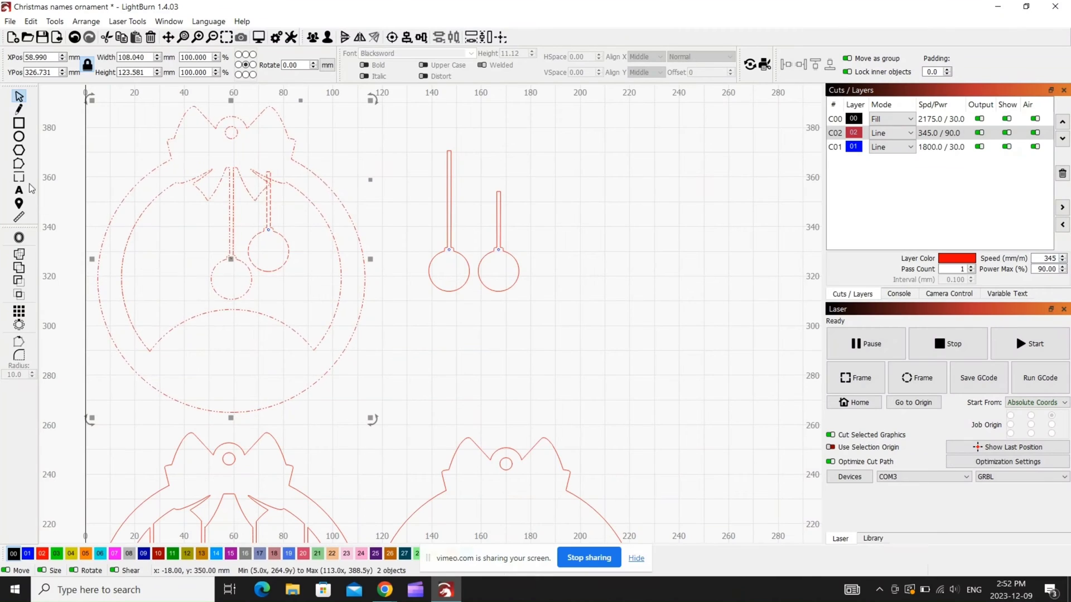
{"action": "left_click", "coordinate": [19, 270]}
Step: Paste a copy of the taller hanging ball into the ornament beside the other two
{"action": "scroll", "coordinate": [271, 176], "scroll_direction": "up", "scroll_amount": 3}
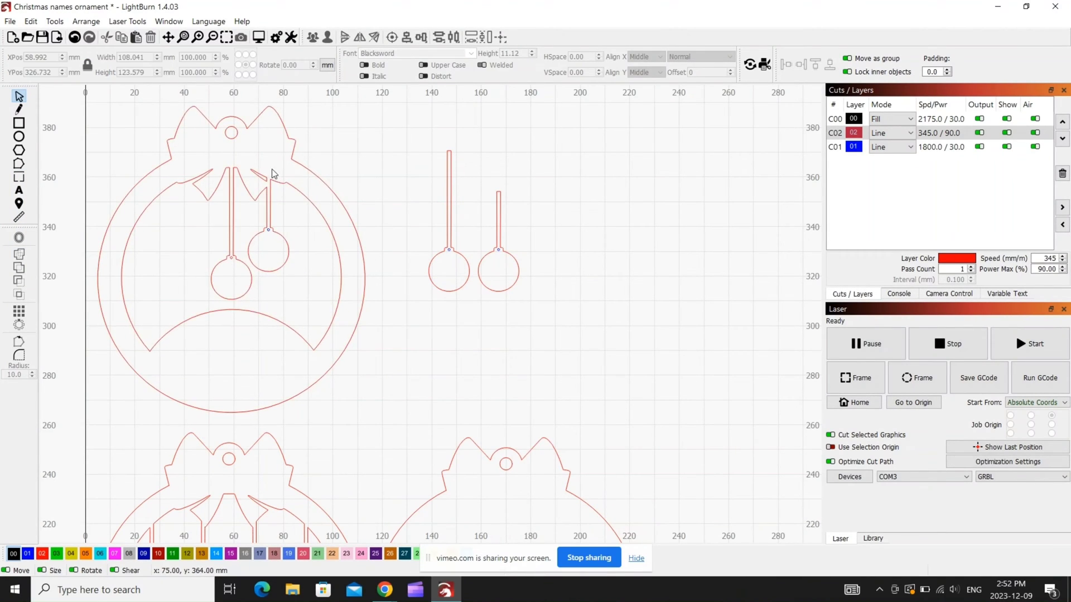
{"action": "scroll", "coordinate": [271, 178], "scroll_direction": "up", "scroll_amount": 1}
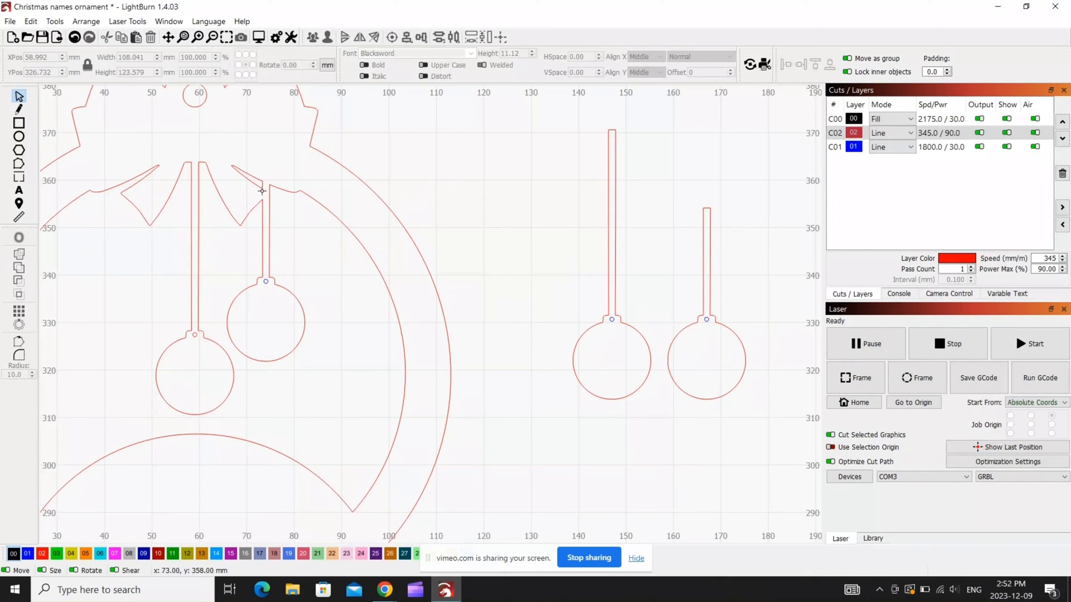
{"action": "scroll", "coordinate": [291, 144], "scroll_direction": "down", "scroll_amount": 3}
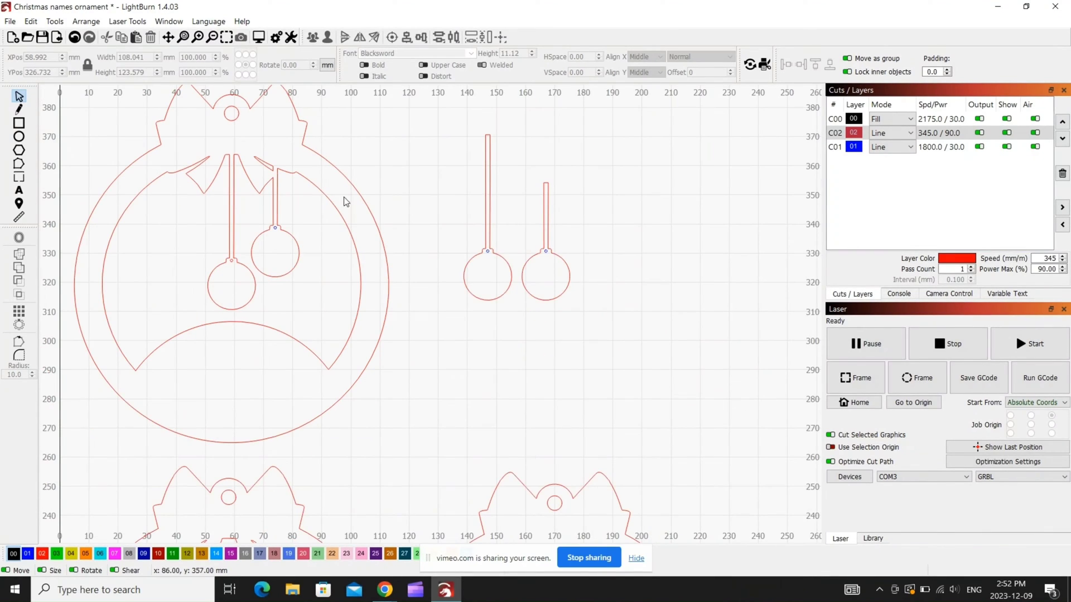
{"action": "left_click", "coordinate": [471, 295]}
{"action": "right_click", "coordinate": [483, 273]}
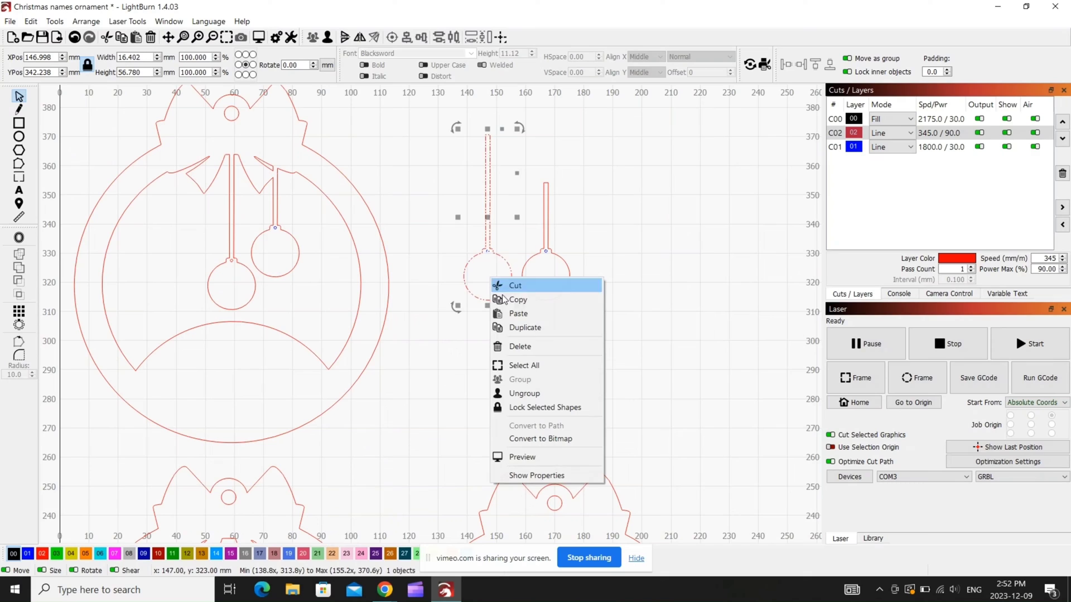
{"action": "left_click", "coordinate": [498, 299]}
{"action": "right_click", "coordinate": [321, 263]}
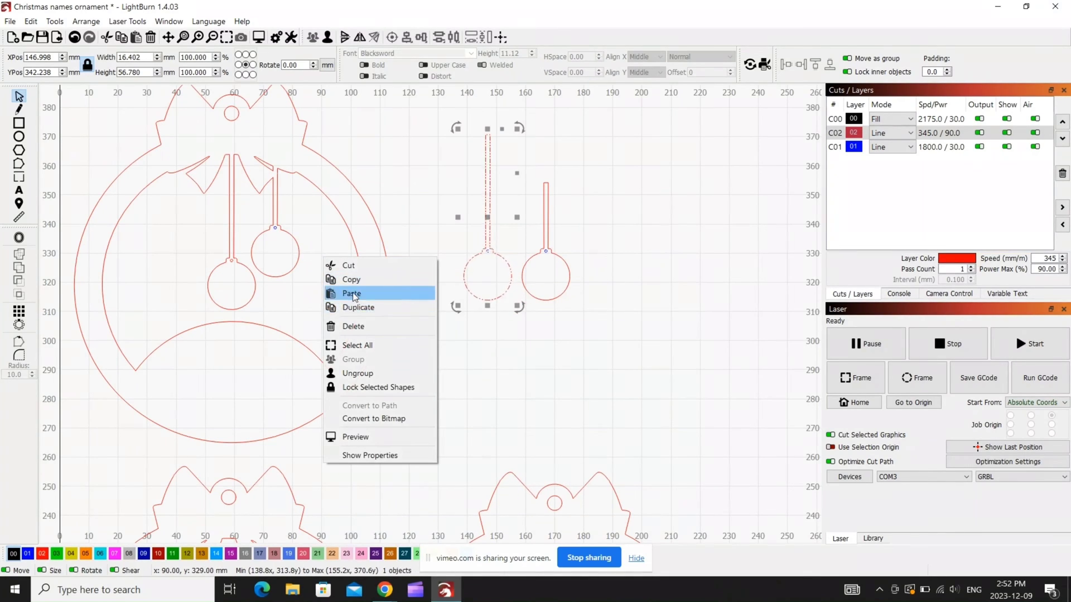
{"action": "left_click", "coordinate": [322, 292]}
{"action": "left_click_drag", "start_coordinate": [322, 258], "coordinate": [312, 247]}
Step: Select the new ball with the ornament frame and Boolean Union them
{"action": "left_click", "coordinate": [325, 185]}
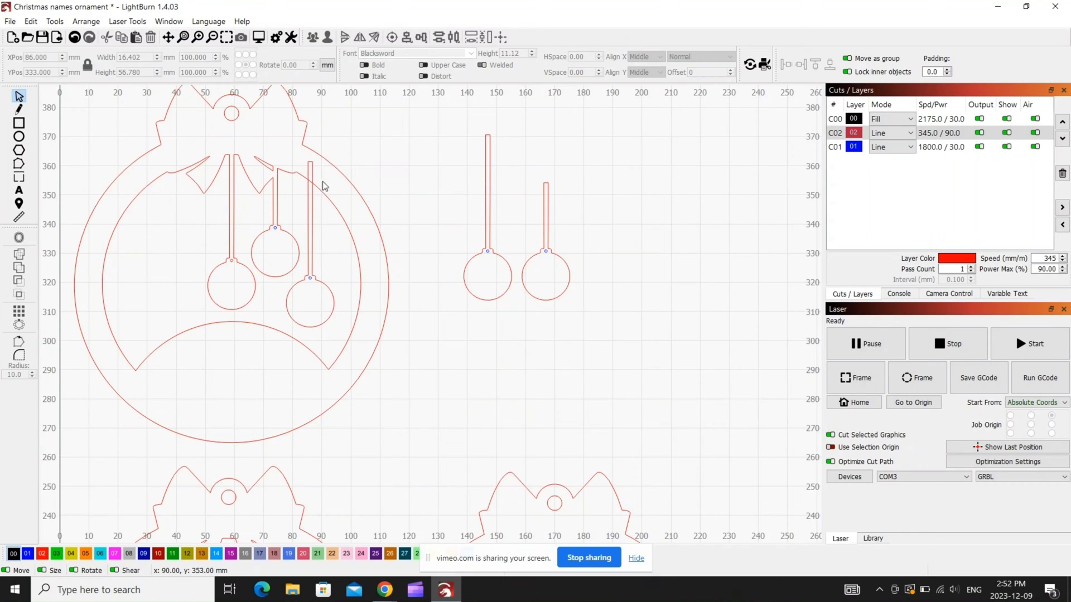
{"action": "left_click_drag", "start_coordinate": [313, 183], "coordinate": [300, 190]}
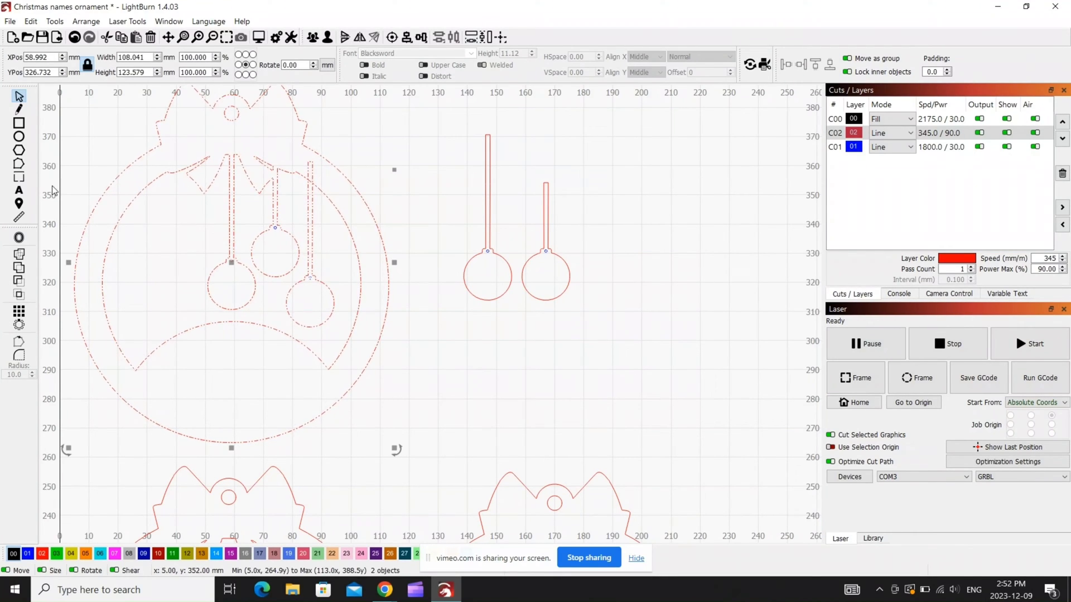
{"action": "left_click", "coordinate": [19, 268]}
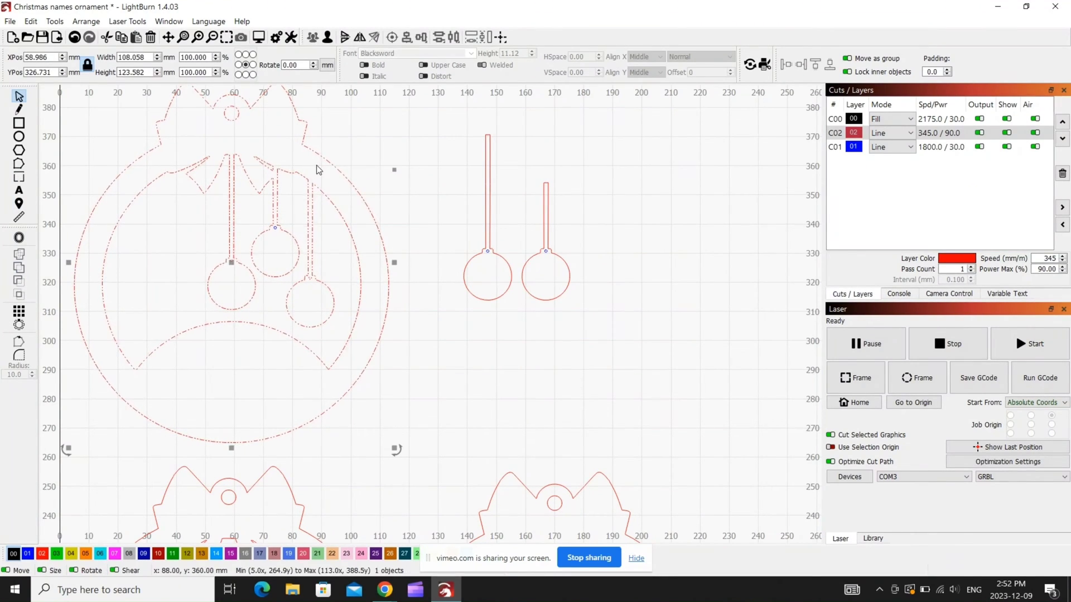
{"action": "scroll", "coordinate": [315, 183], "scroll_direction": "down", "scroll_amount": 1}
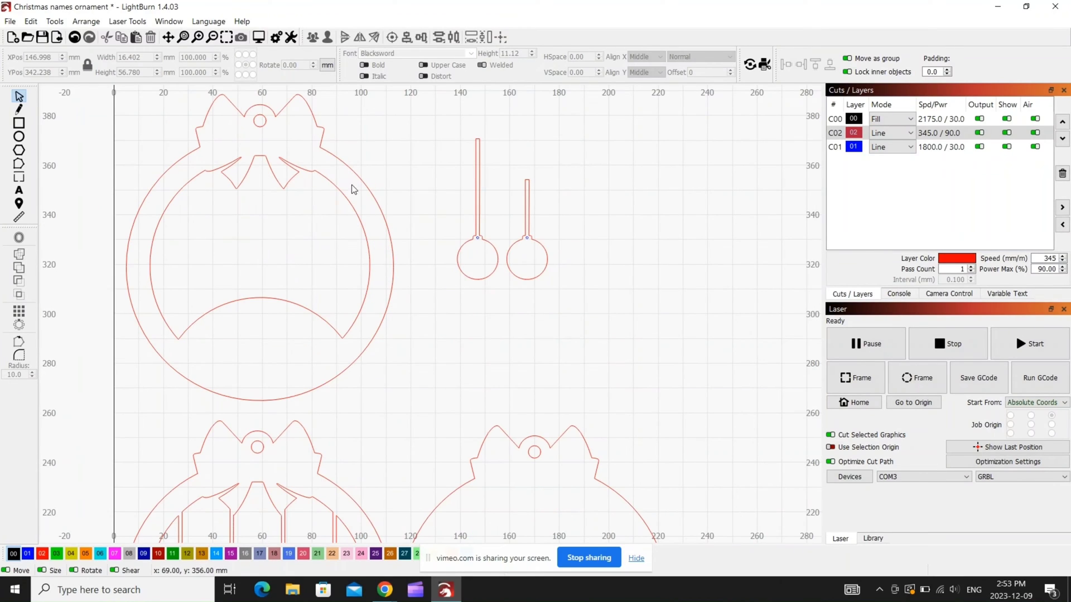
Step: Paste a copy of the taller hanging ball inside the top ornament and merge it with the frame
{"action": "left_click", "coordinate": [477, 220]}
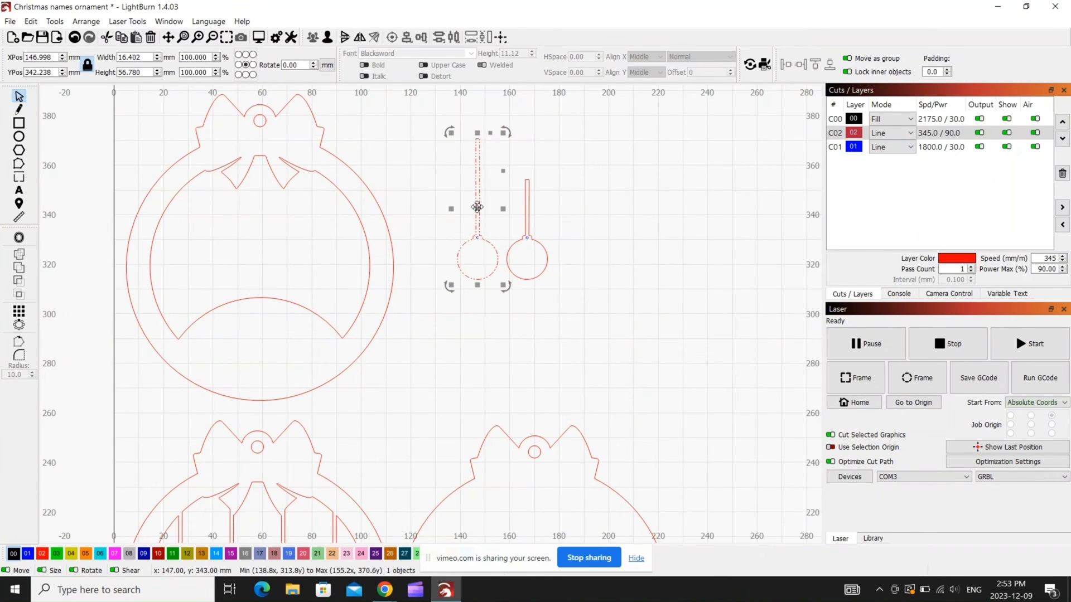
{"action": "right_click", "coordinate": [477, 207]}
{"action": "left_click", "coordinate": [503, 231]}
{"action": "right_click", "coordinate": [330, 242]}
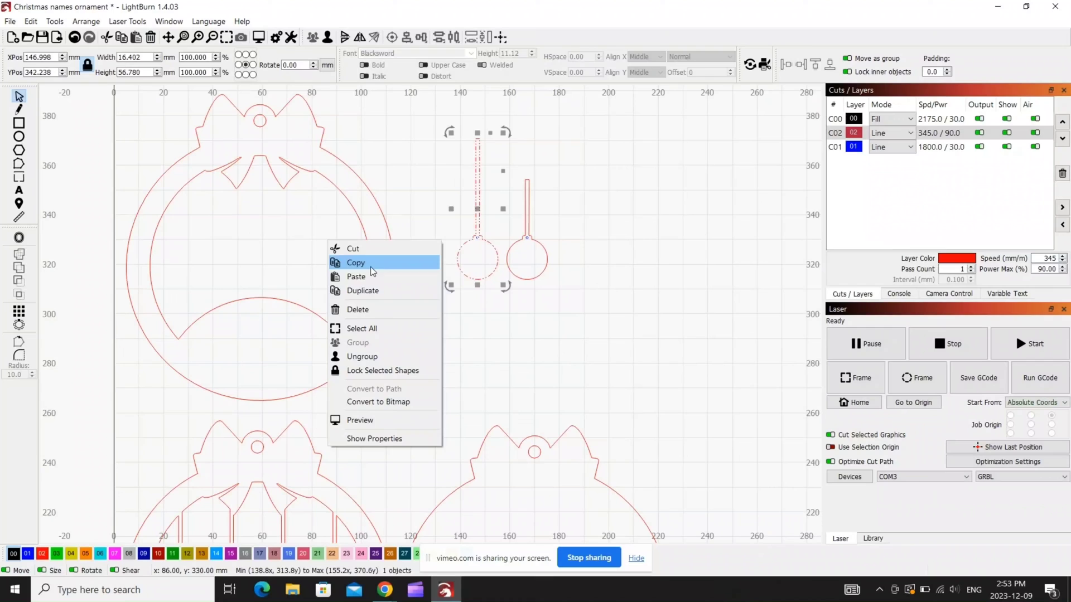
{"action": "left_click", "coordinate": [357, 276]}
{"action": "left_click_drag", "start_coordinate": [329, 245], "coordinate": [346, 231]}
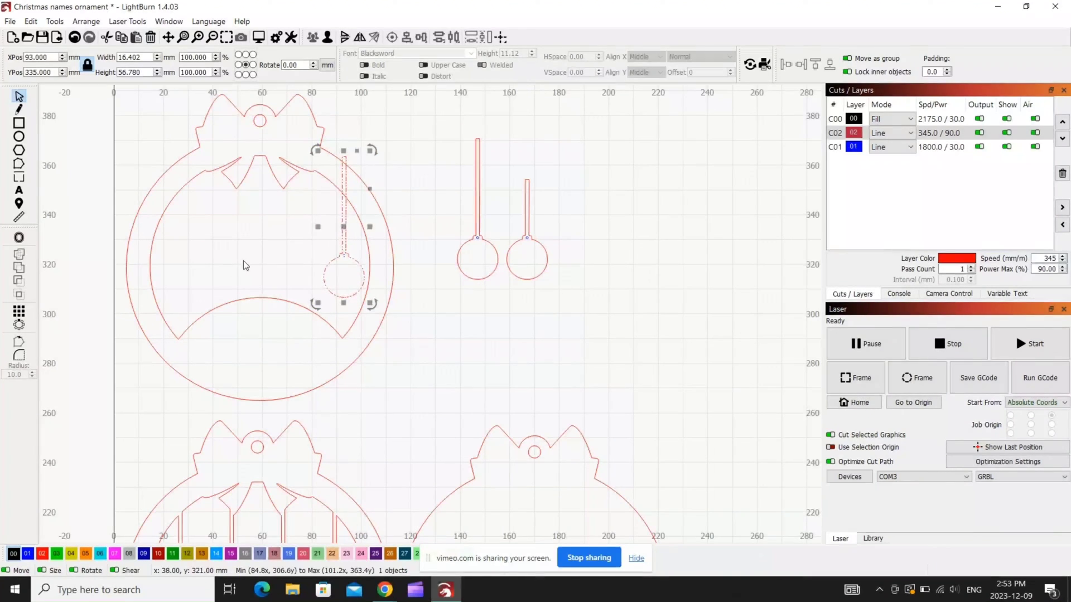
{"action": "left_click", "coordinate": [359, 195]}
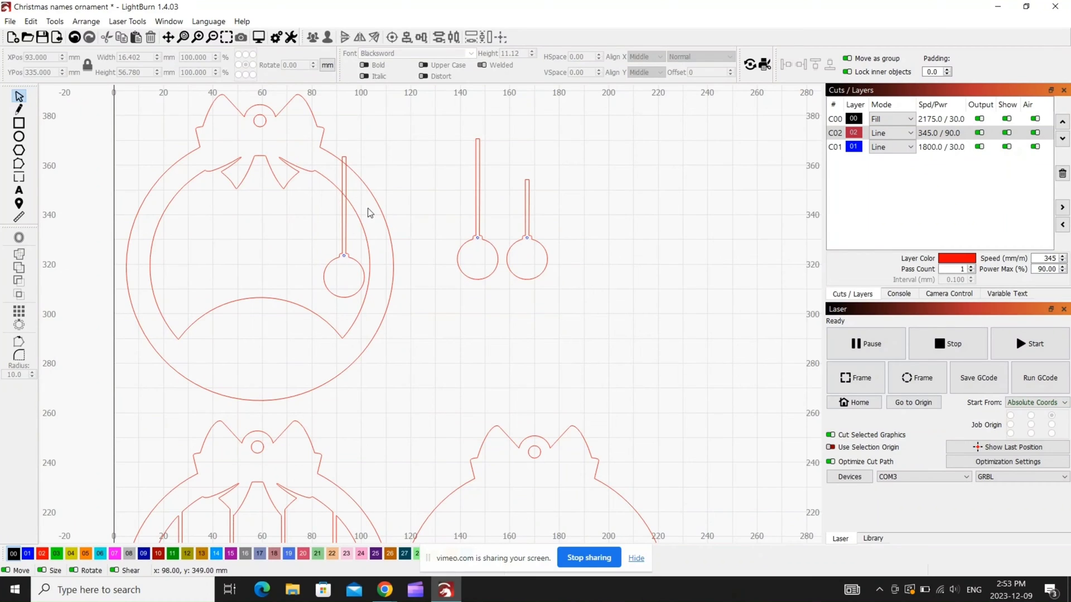
{"action": "left_click_drag", "start_coordinate": [308, 212], "coordinate": [80, 217]}
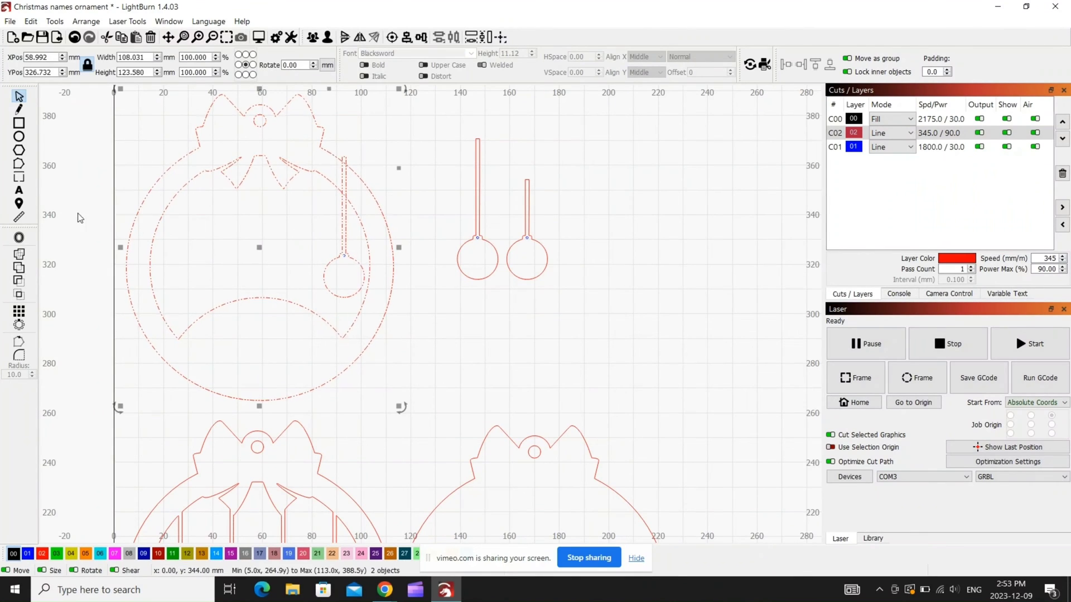
{"action": "left_click", "coordinate": [23, 270]}
Step: Undo the merge, move the copied ball back onto the loose original, and zoom out to the full layout
{"action": "left_click", "coordinate": [433, 131]}
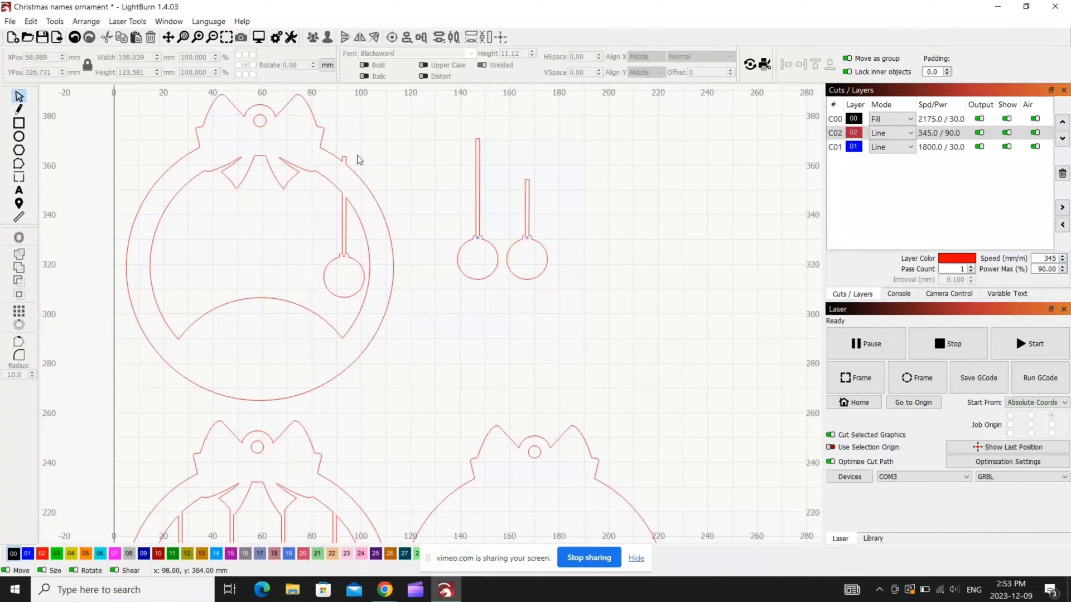
{"action": "key", "text": "ctrl+z"}
{"action": "key", "text": "ctrl+z"}
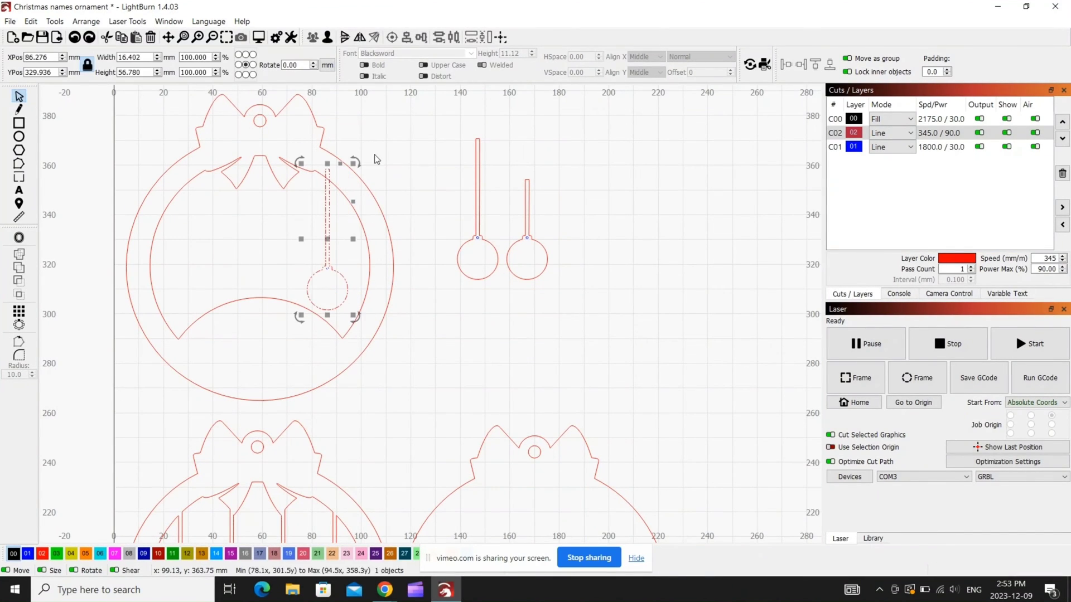
{"action": "left_click", "coordinate": [377, 160]}
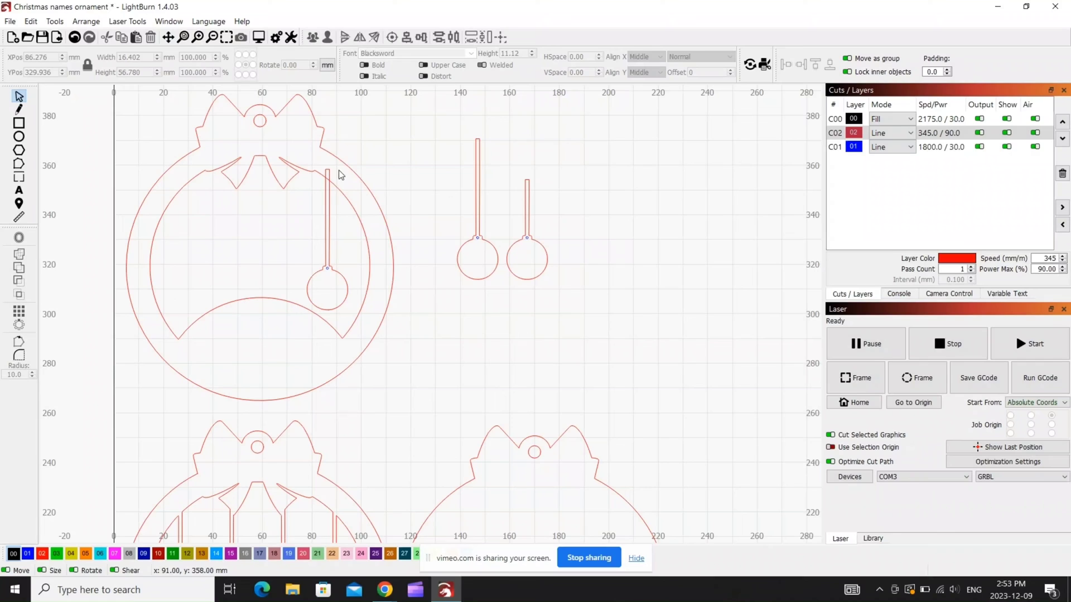
{"action": "left_click_drag", "start_coordinate": [342, 163], "coordinate": [493, 133]}
{"action": "left_click", "coordinate": [390, 167]}
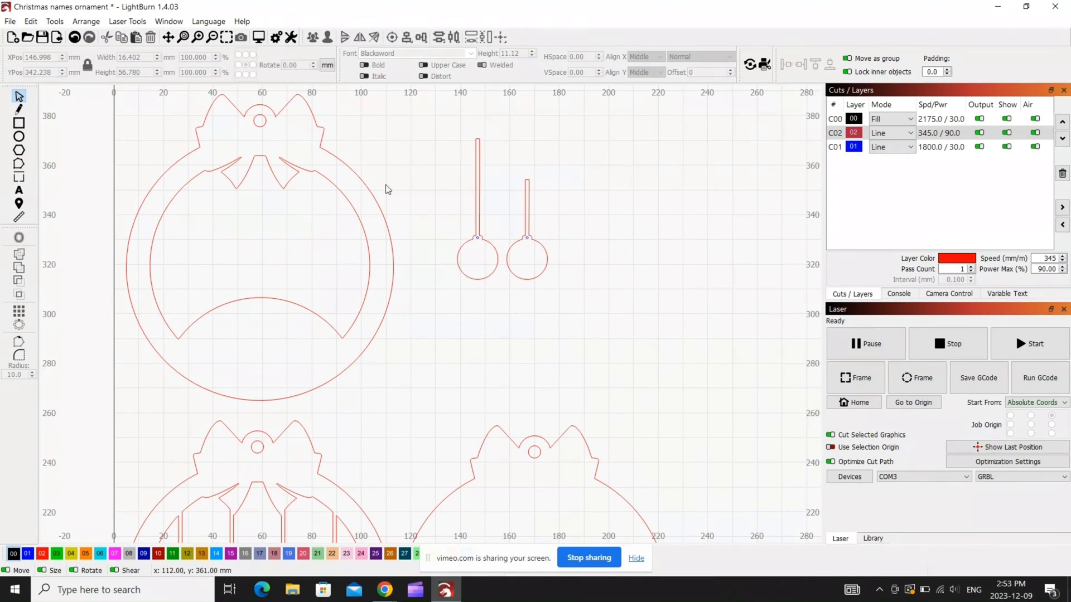
{"action": "scroll", "coordinate": [361, 215], "scroll_direction": "down", "scroll_amount": 1}
{"action": "scroll", "coordinate": [303, 226], "scroll_direction": "down", "scroll_amount": 2}
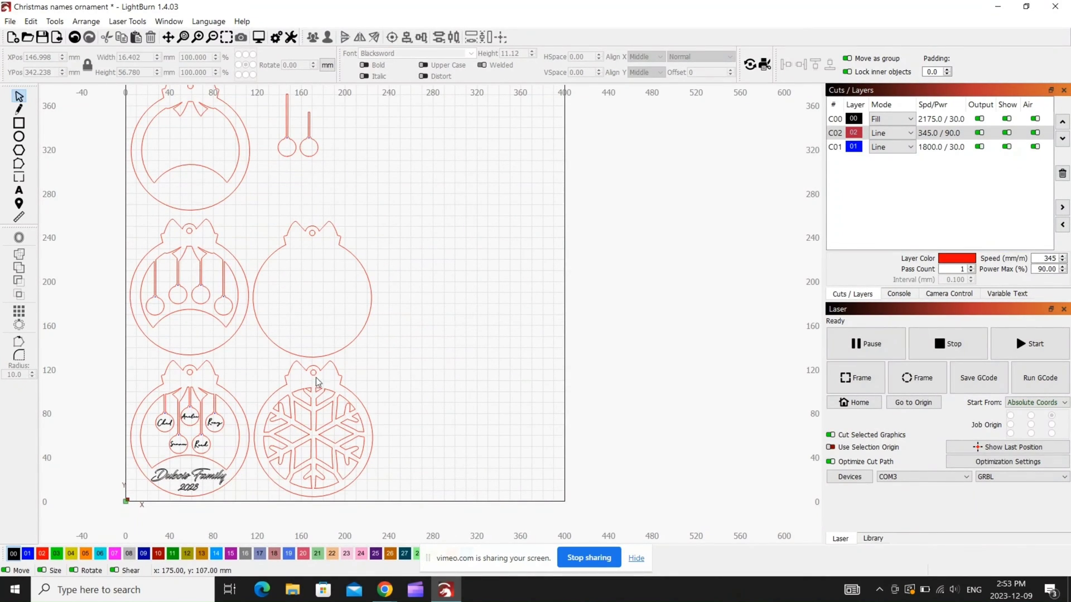
Step: Marquee-select the bottom-left ornament with the five name balls
{"action": "left_click_drag", "start_coordinate": [249, 367], "coordinate": [129, 508]}
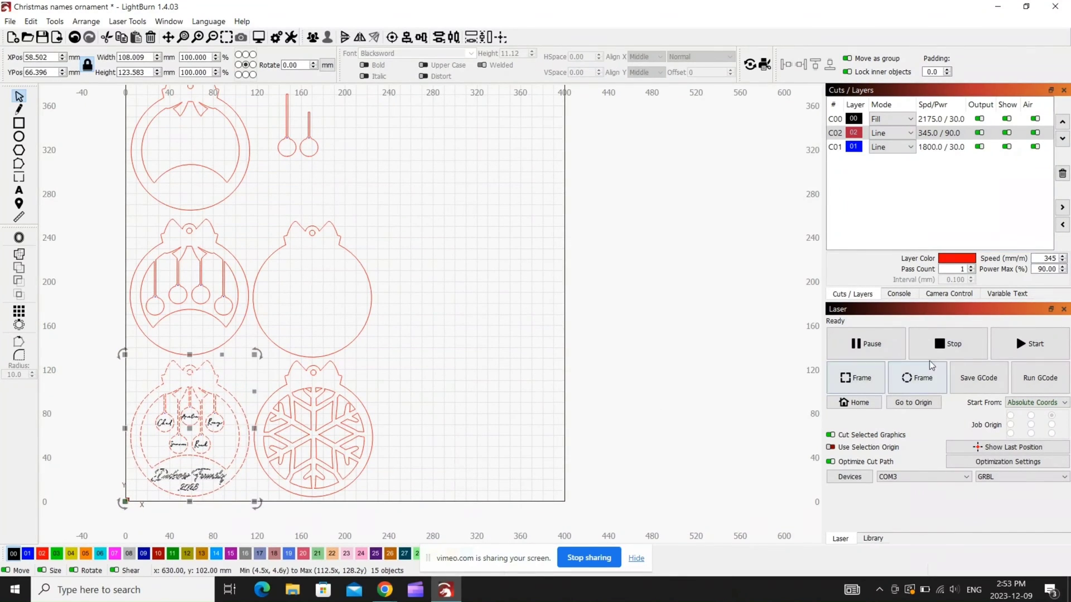